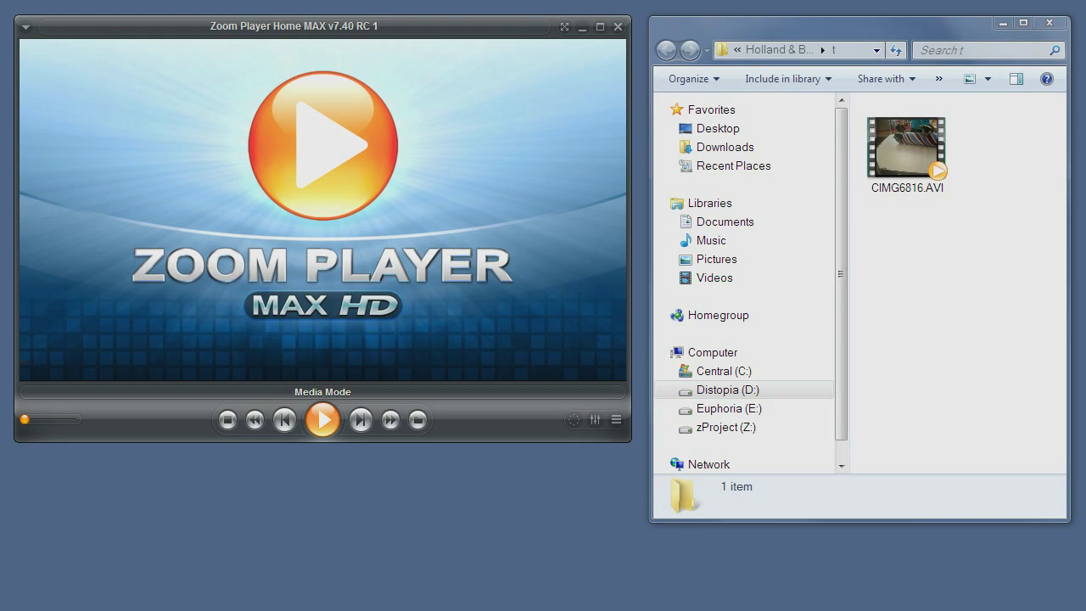
Step: Drop CIMG6816.AVI onto the player, pause it at 00:00, and reach the Open Interface menu
drag(902, 157, 390, 182)
click(325, 421)
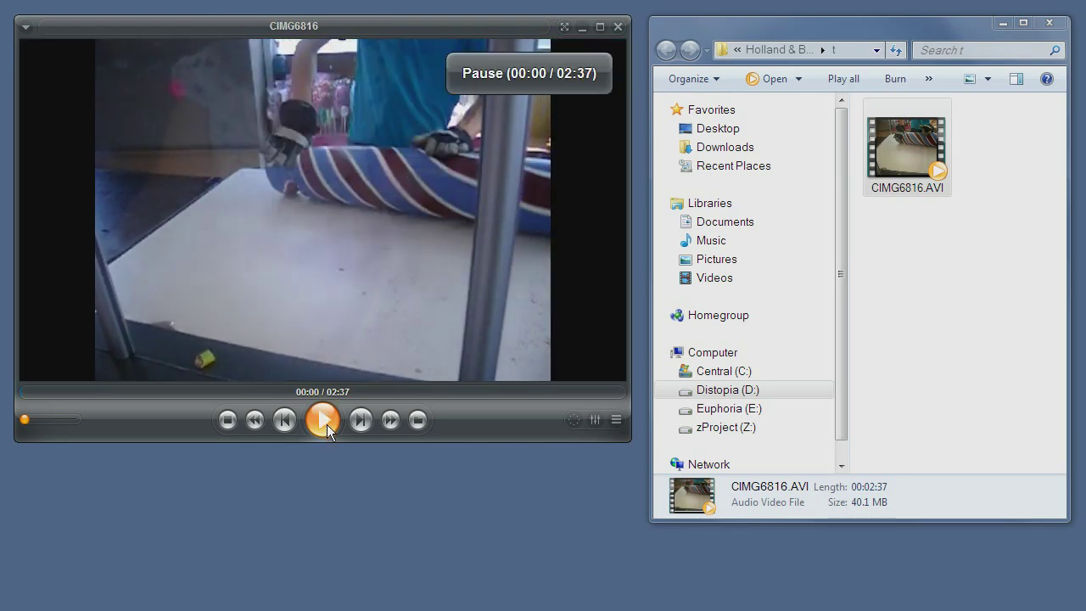
right_click(120, 61)
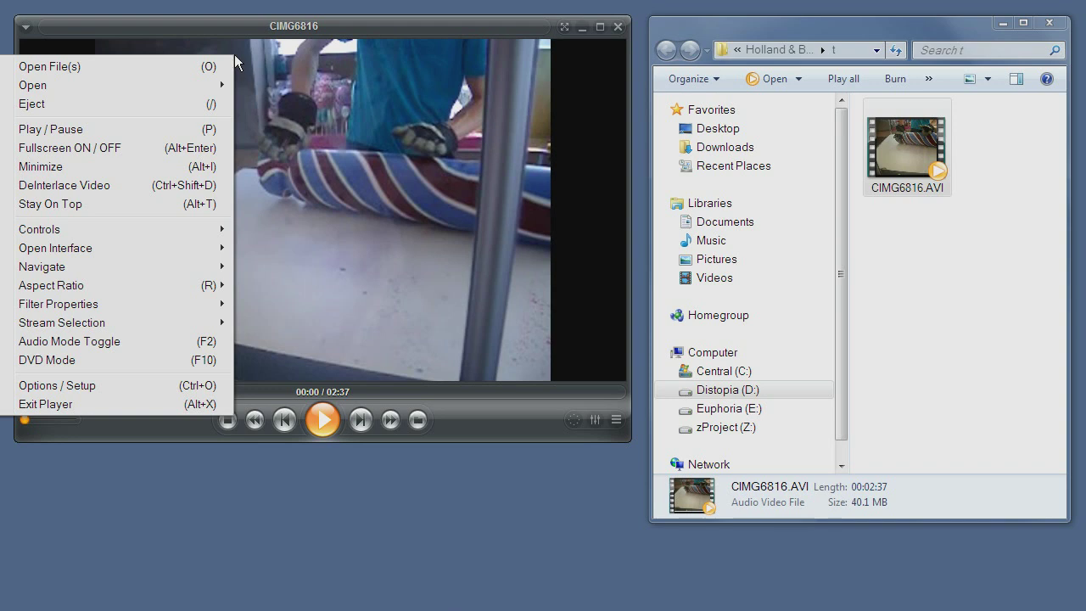
mouse_move(192, 247)
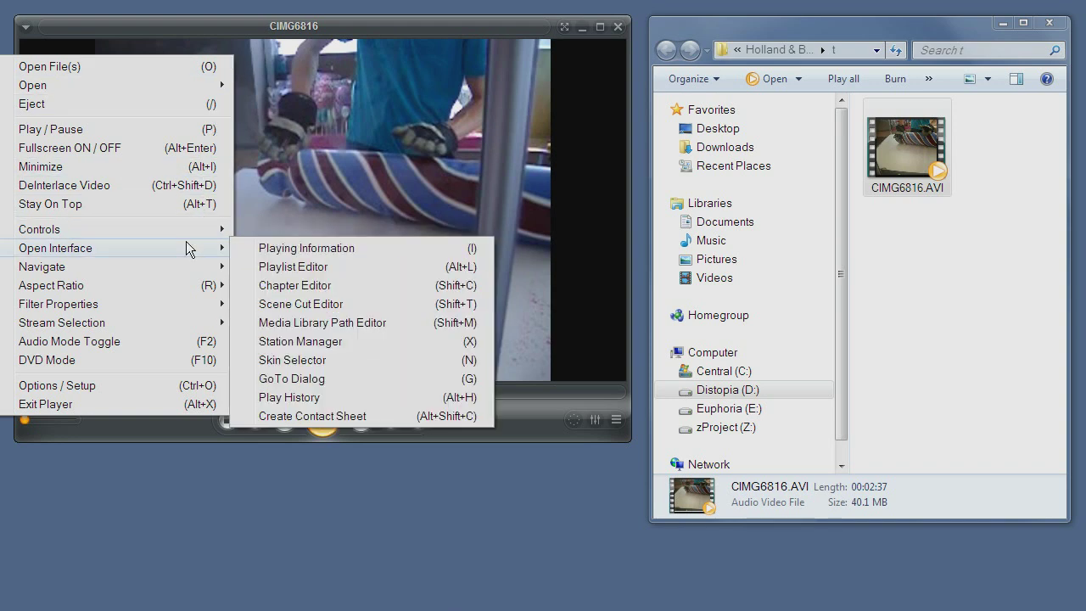
Step: Open the Scene Cut Editor and switch the edit type from Jump to Position to Mute Audio
click(339, 306)
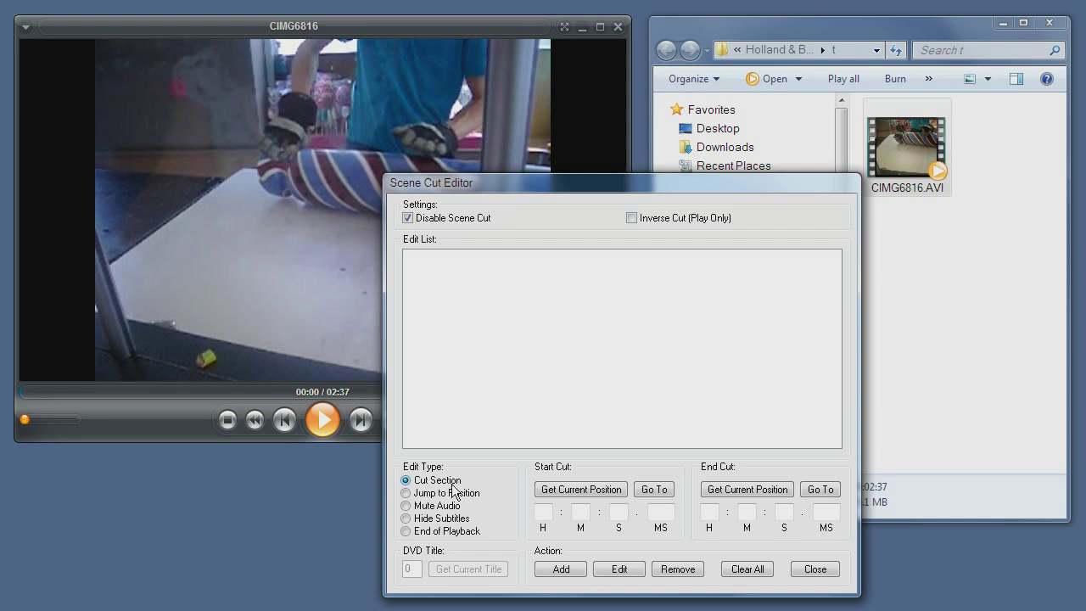
click(453, 503)
click(454, 506)
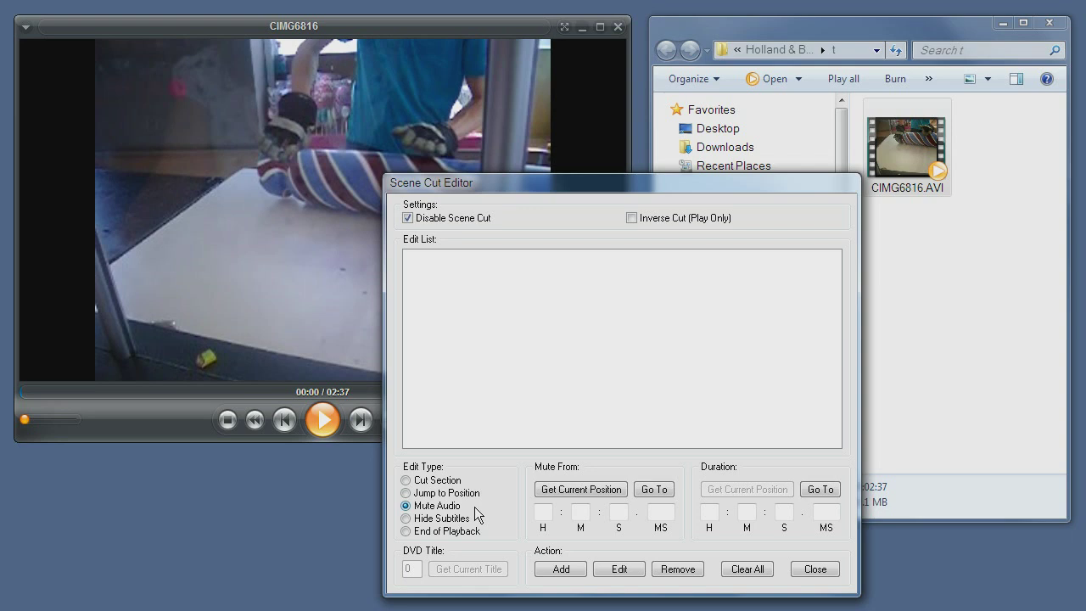
Step: Try Hide Subtitles, dismiss the DVD-only notice, then choose End of Playback as the edit type
click(459, 520)
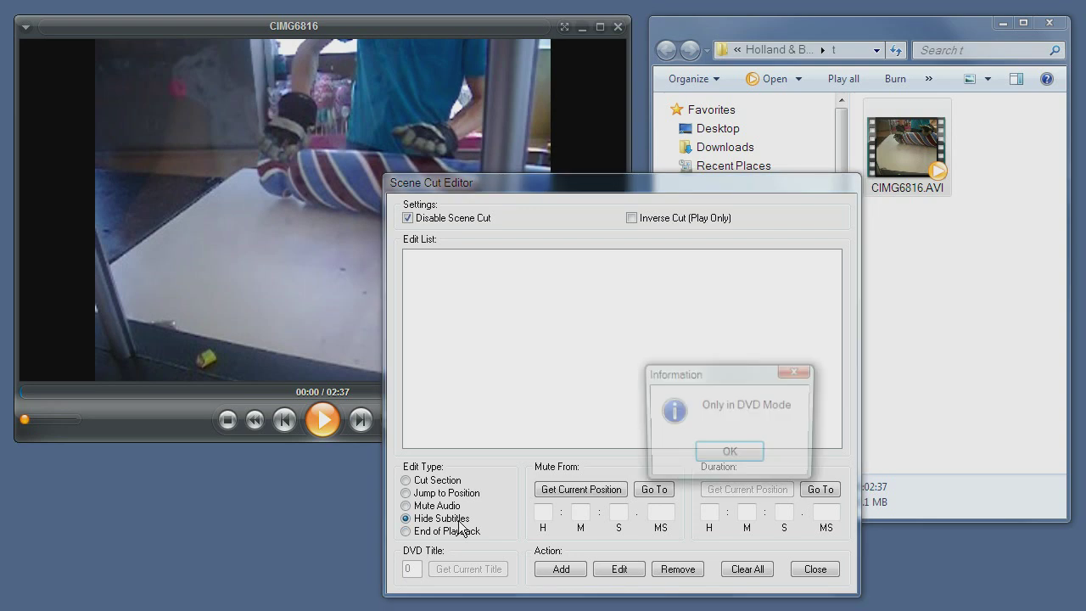
click(728, 454)
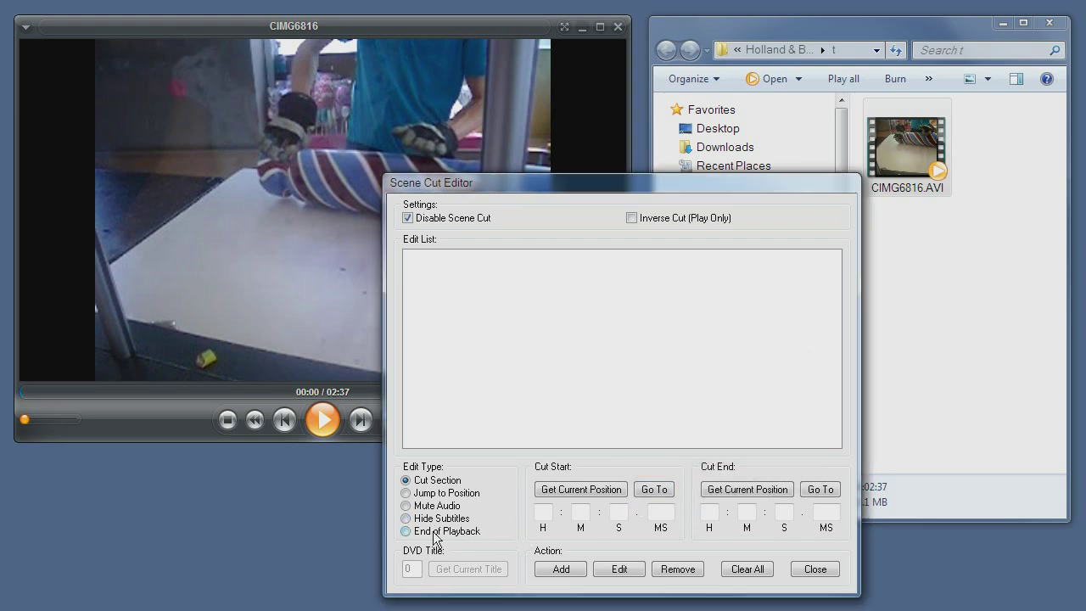
click(407, 531)
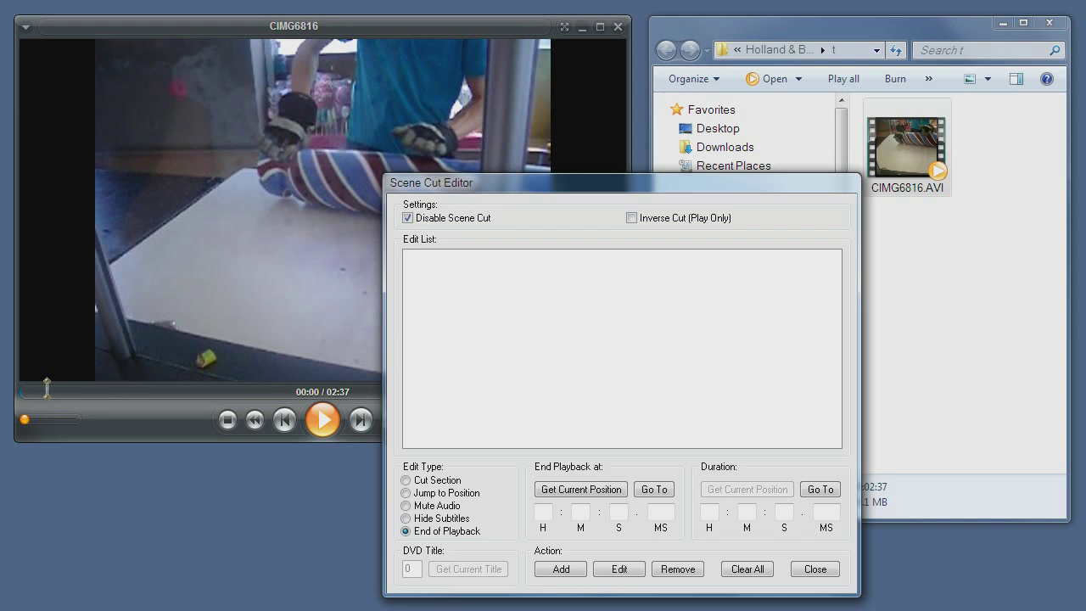
Step: Capture 00:20 as cut start and 00:25 as cut end, with both milliseconds set to 0
click(99, 392)
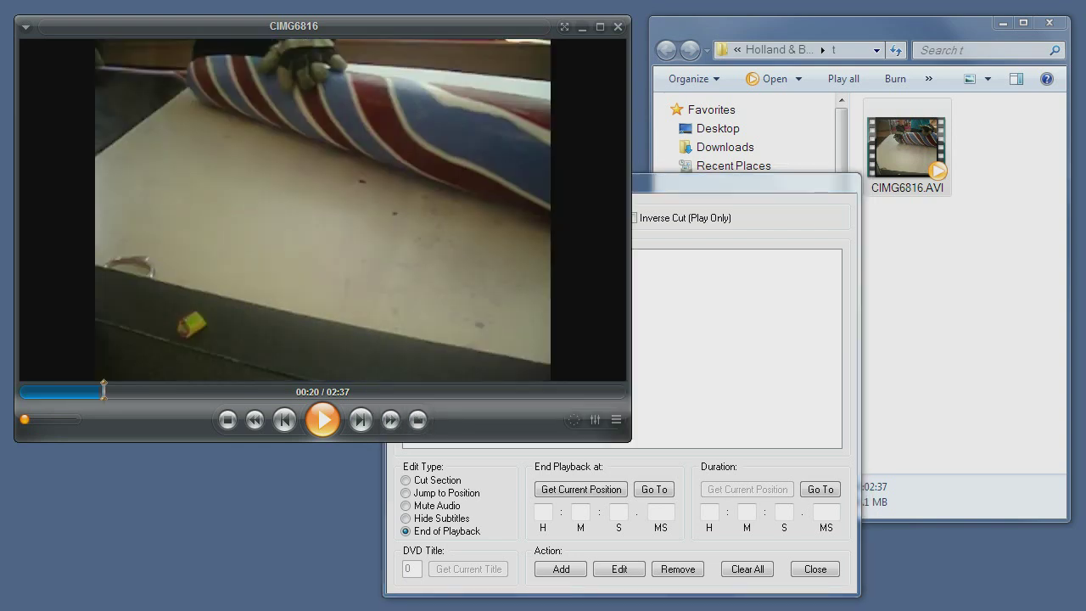
click(598, 489)
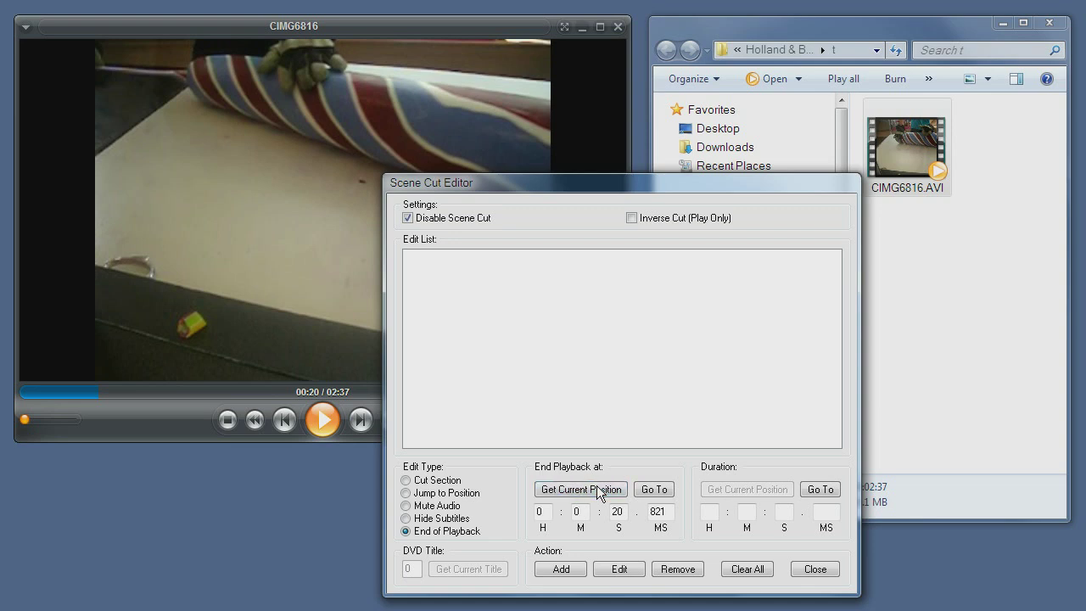
click(118, 391)
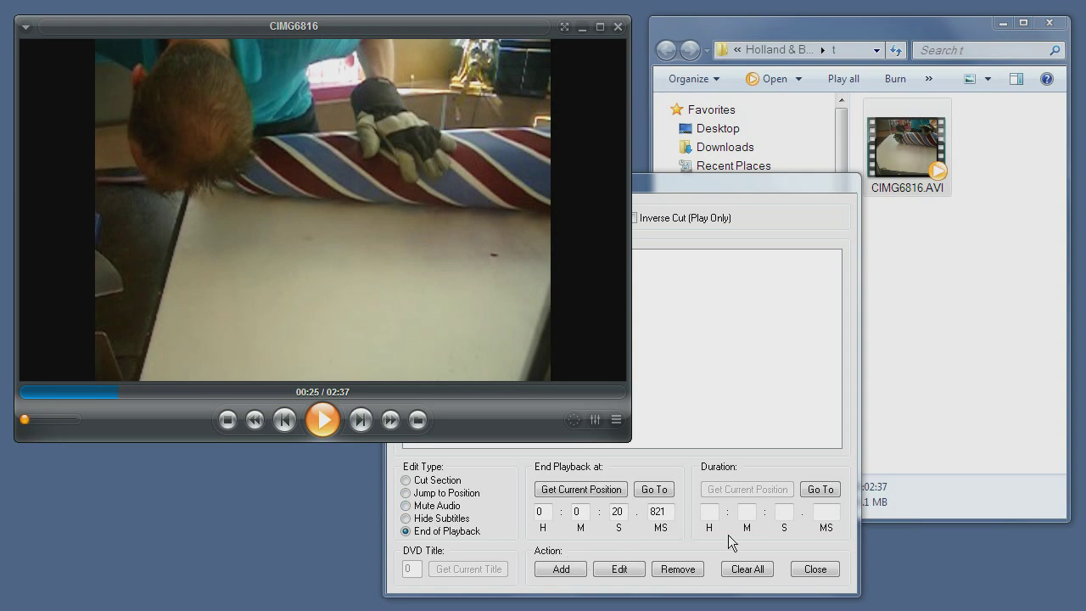
click(429, 481)
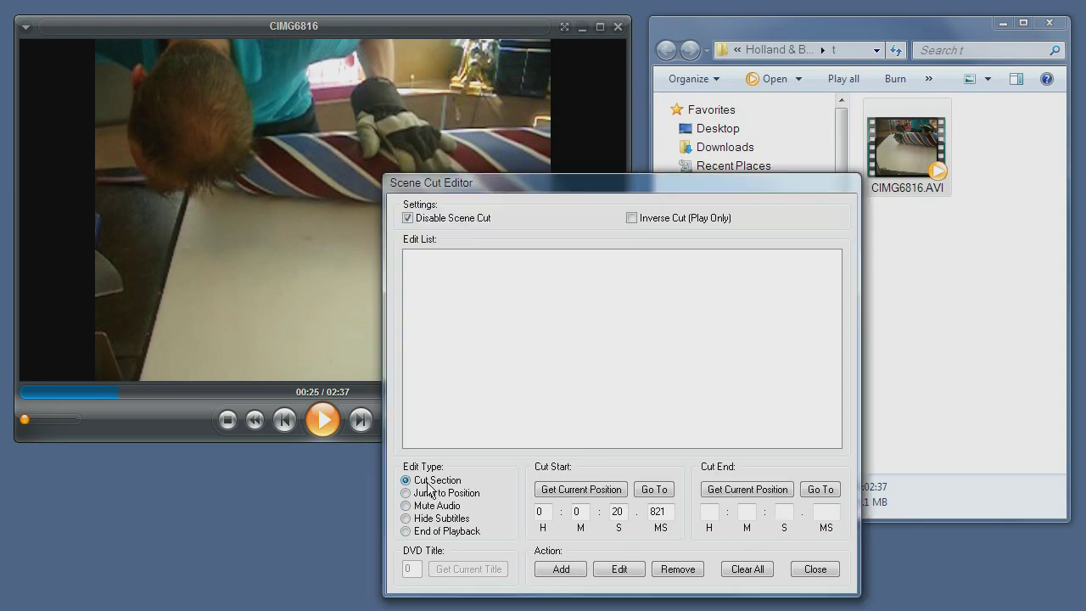
click(747, 493)
double_click(656, 511)
text(0)
double_click(824, 511)
text(0)
Step: Add the 00:20–00:25 cut to the edit list and turn scene cutting on
click(563, 570)
click(497, 255)
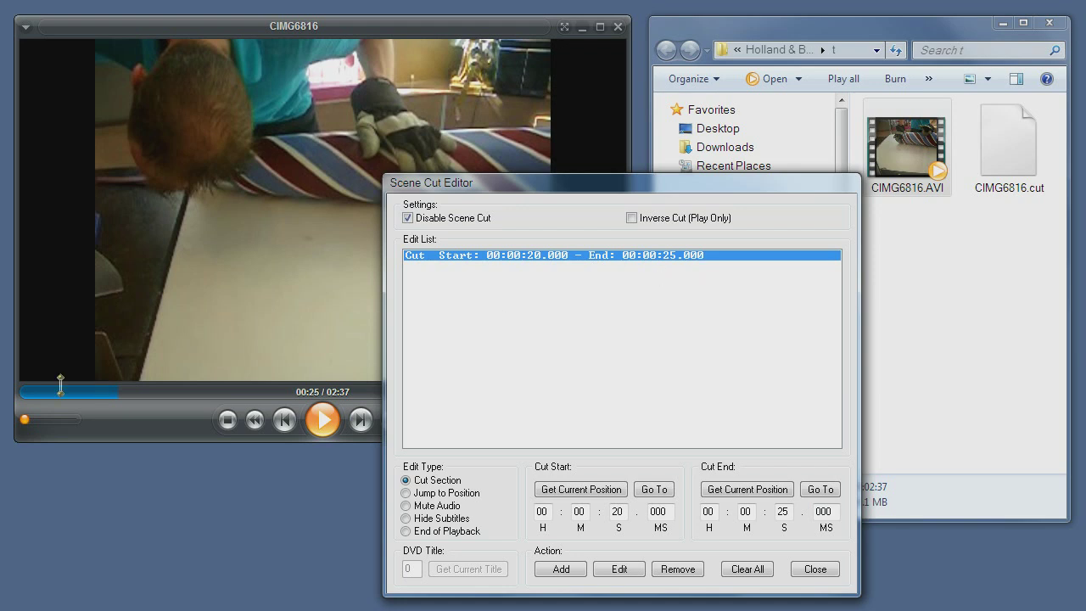
click(451, 217)
Step: Play from just before the cut, pause at 00:28, and bring the Scene Cut Editor forward
click(51, 392)
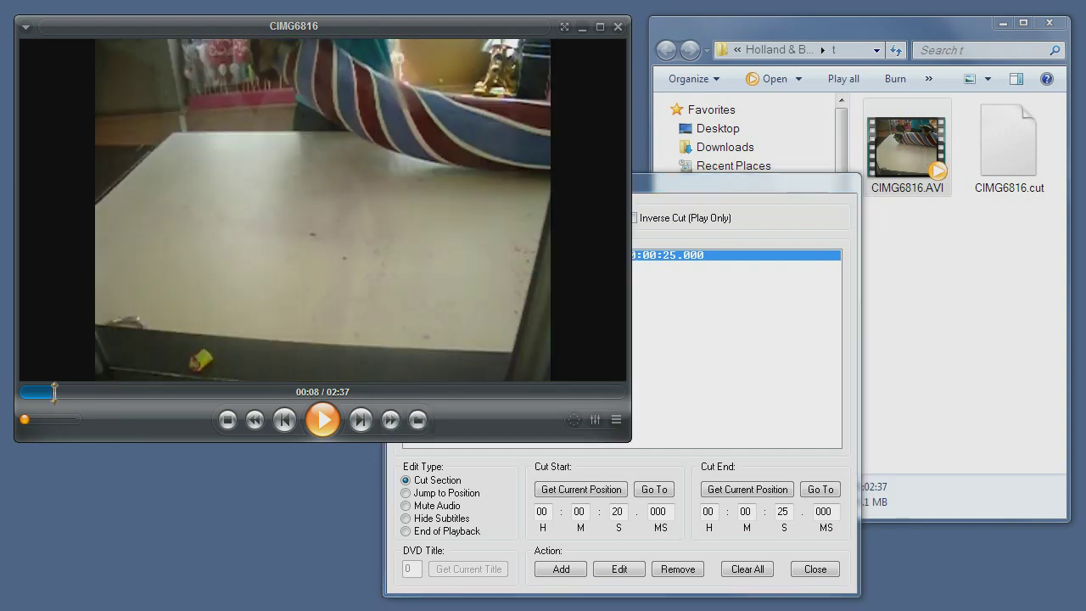
click(74, 392)
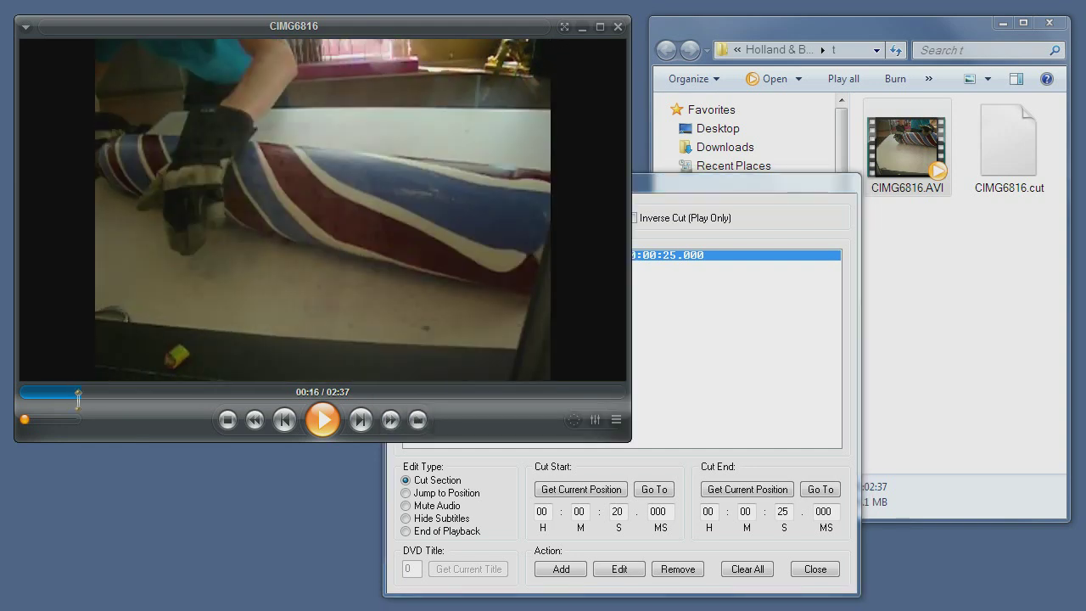
click(323, 419)
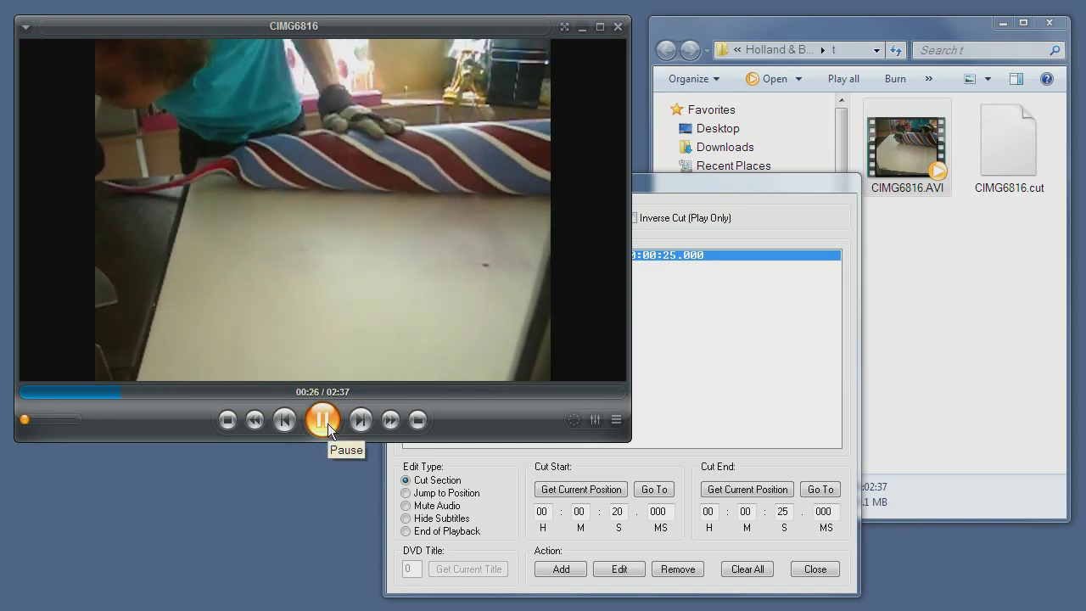
click(320, 426)
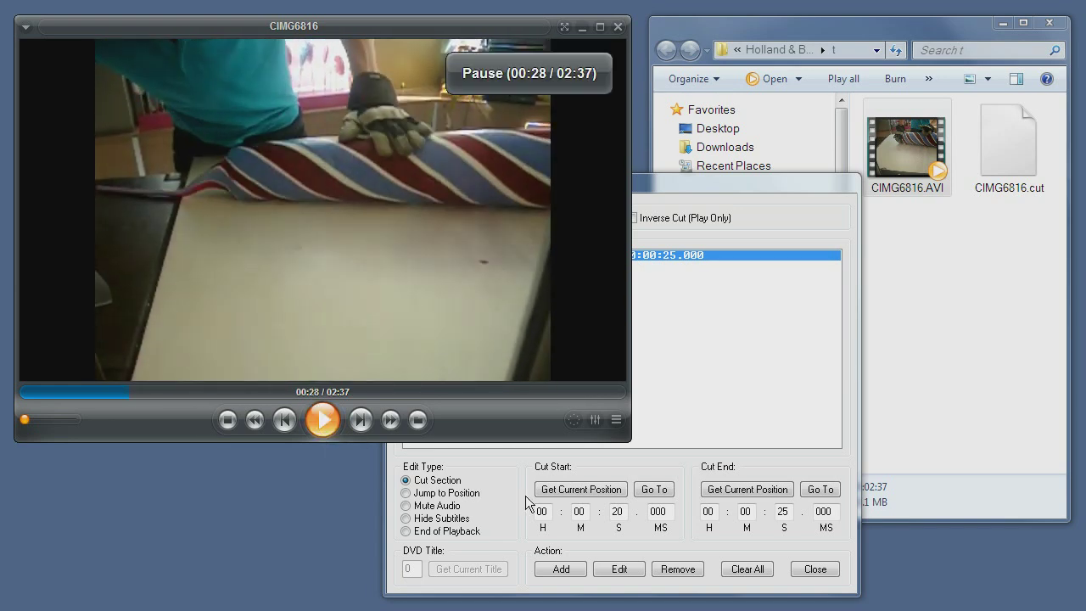
click(508, 479)
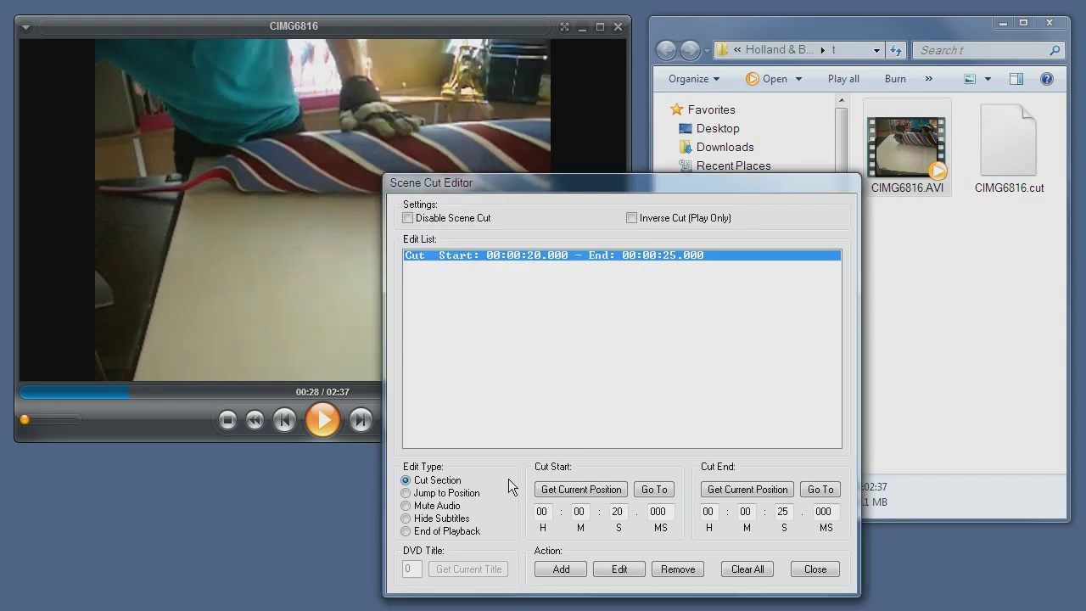
Step: Add a Jump to Position entry from 00:00:28.753 to 00:00:15.000 to the edit list
click(463, 495)
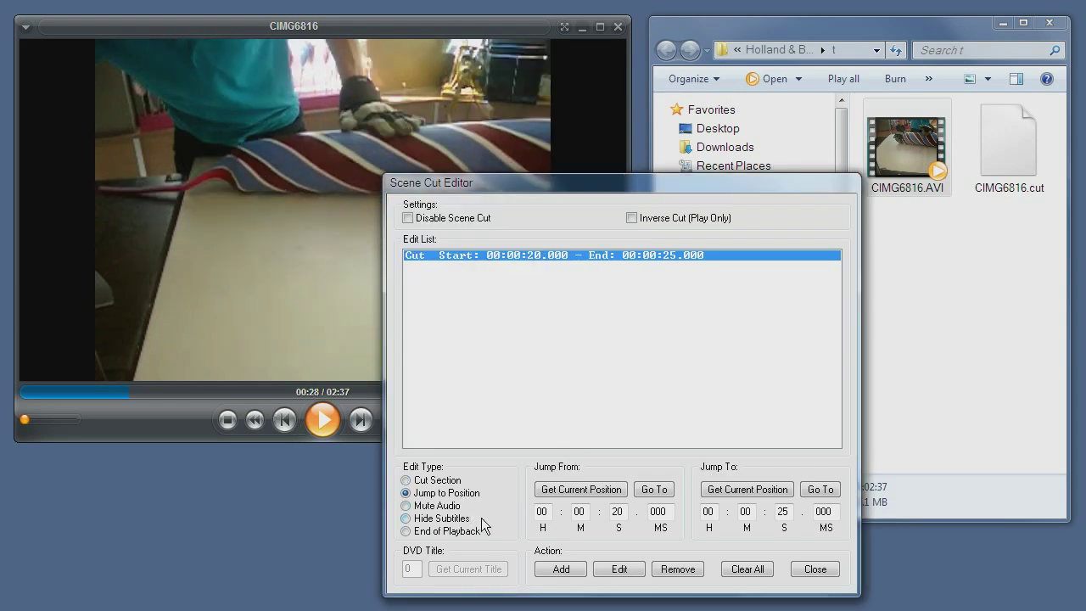
click(602, 491)
double_click(784, 512)
click(562, 570)
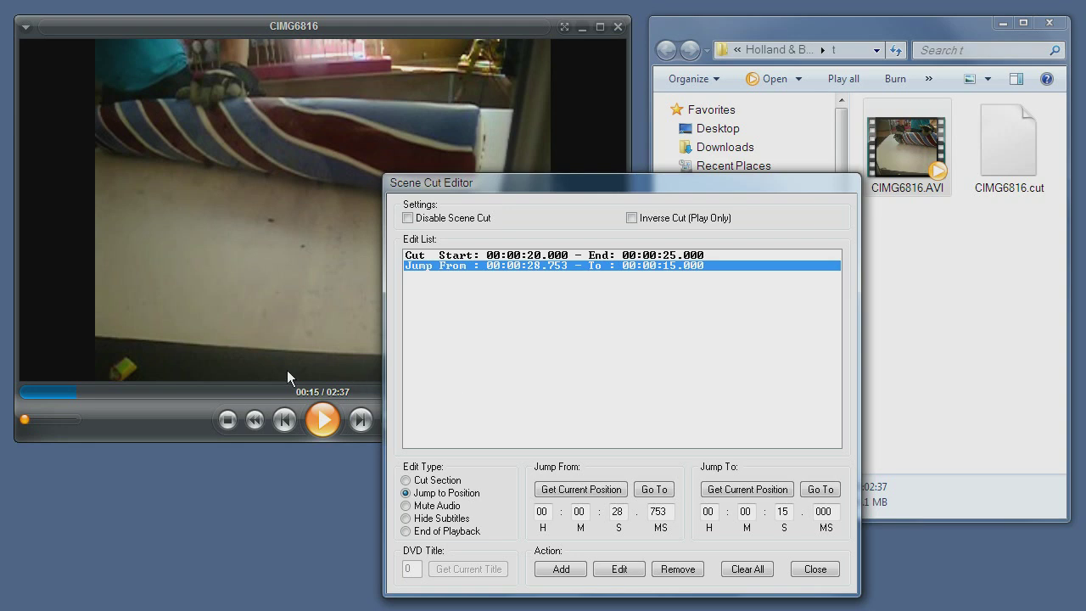
Step: Play from 00:17 to test the cut and jump, then select the cut entry
click(215, 391)
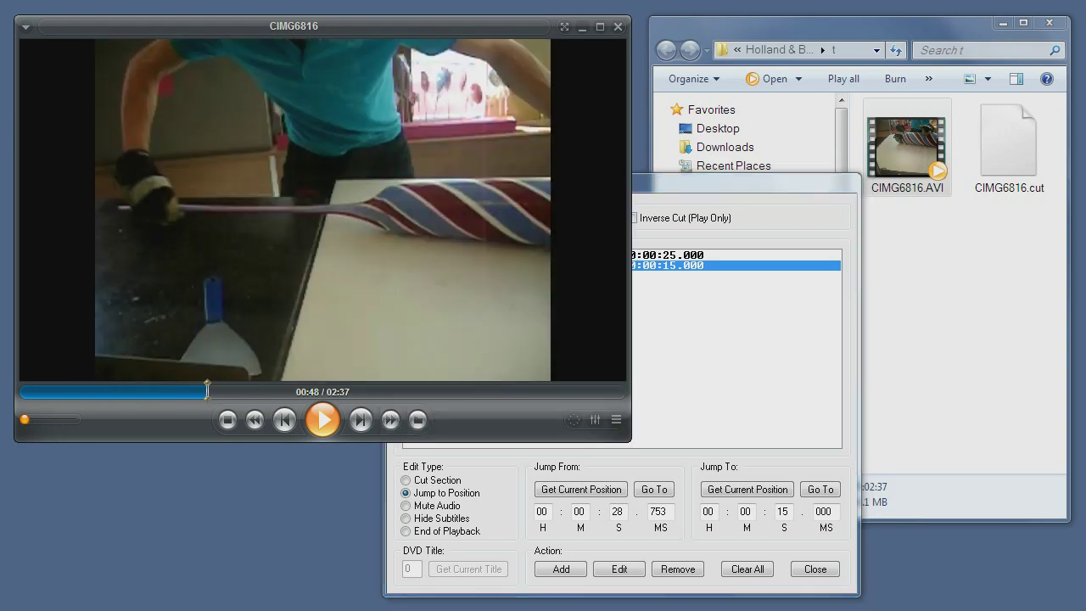
click(87, 392)
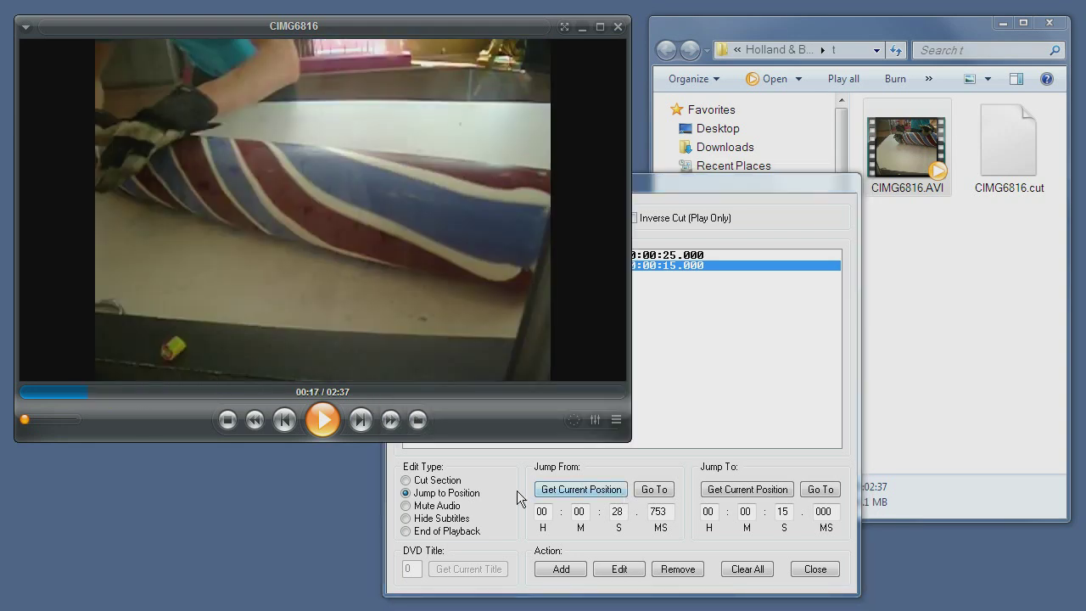
click(321, 421)
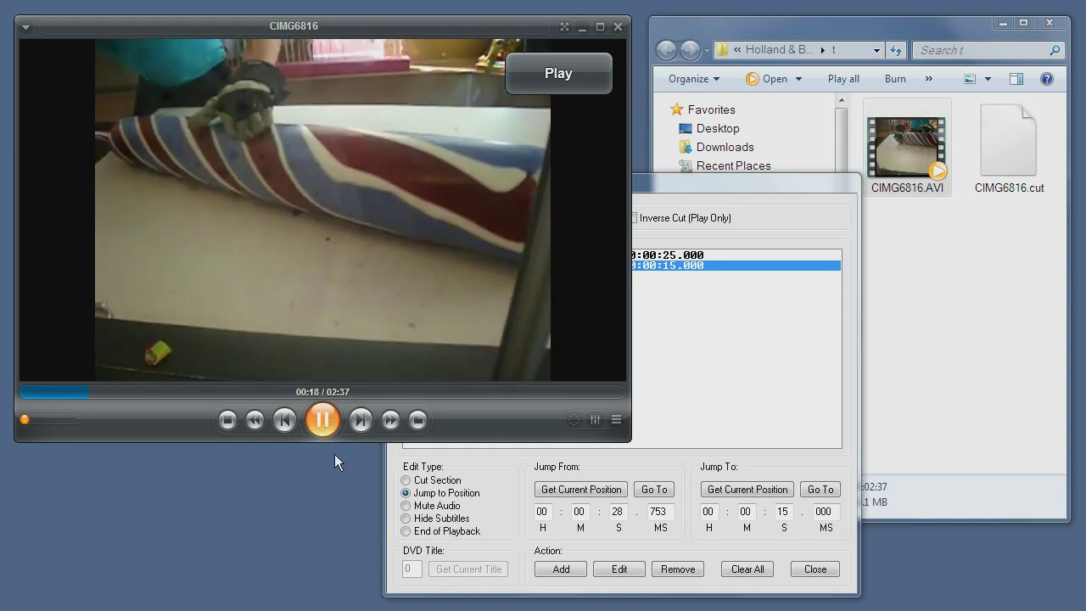
click(778, 407)
click(594, 256)
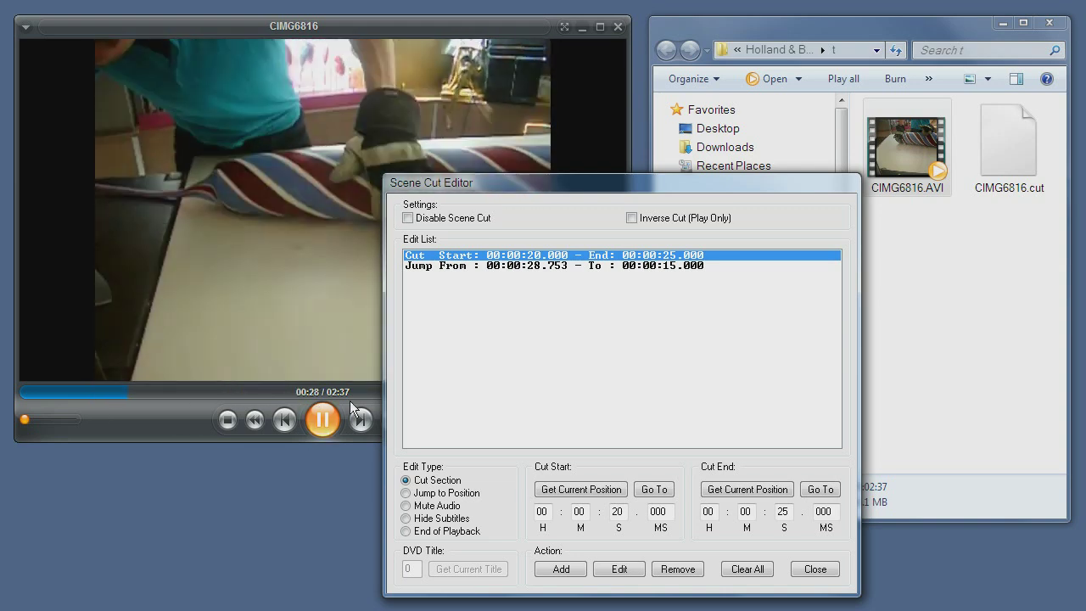
click(324, 422)
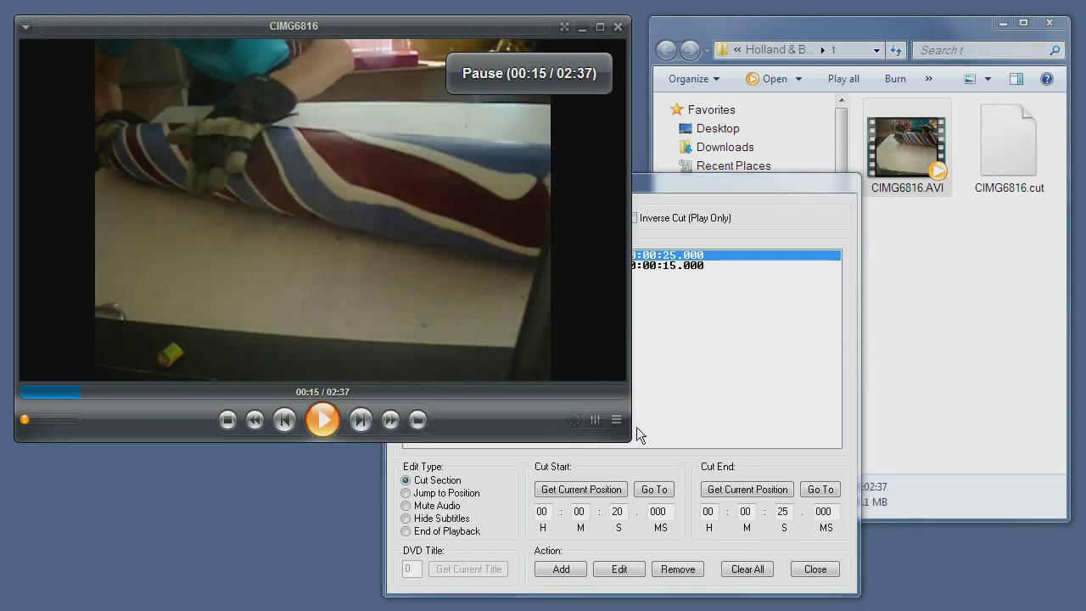
click(712, 384)
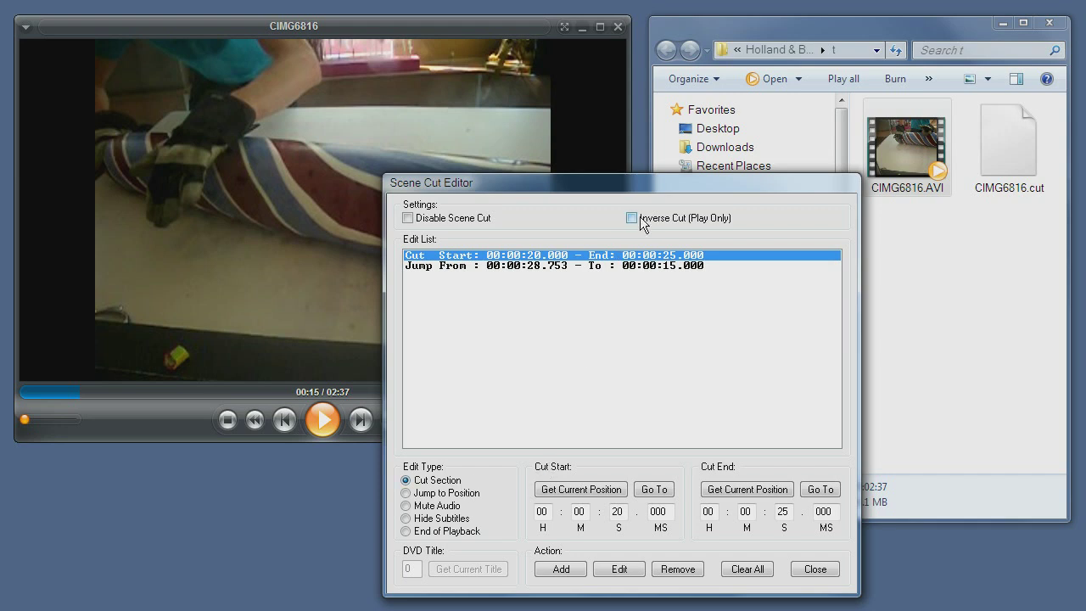
click(641, 221)
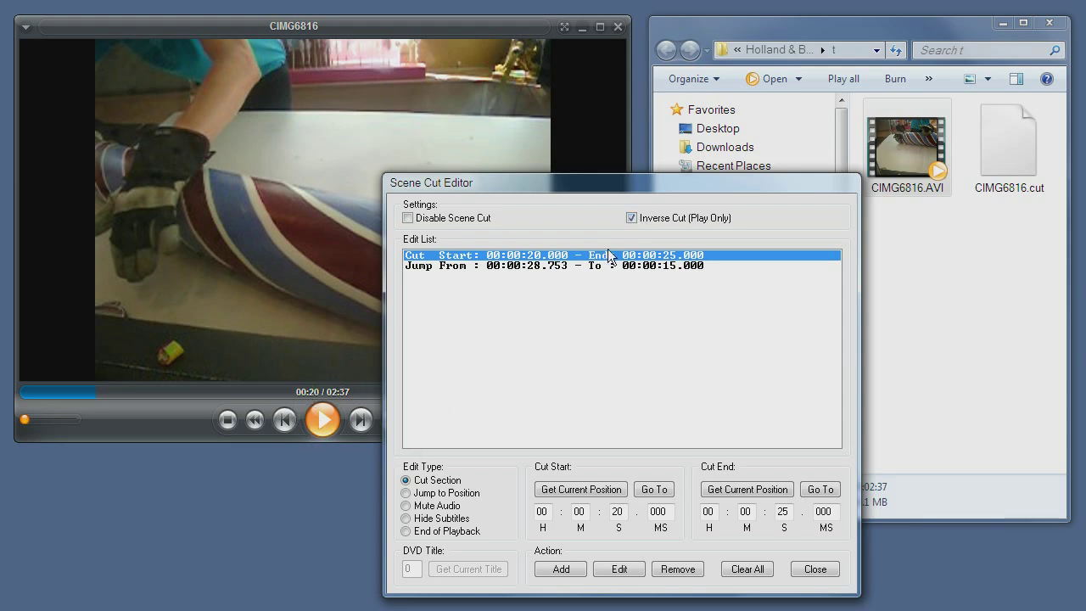
click(633, 218)
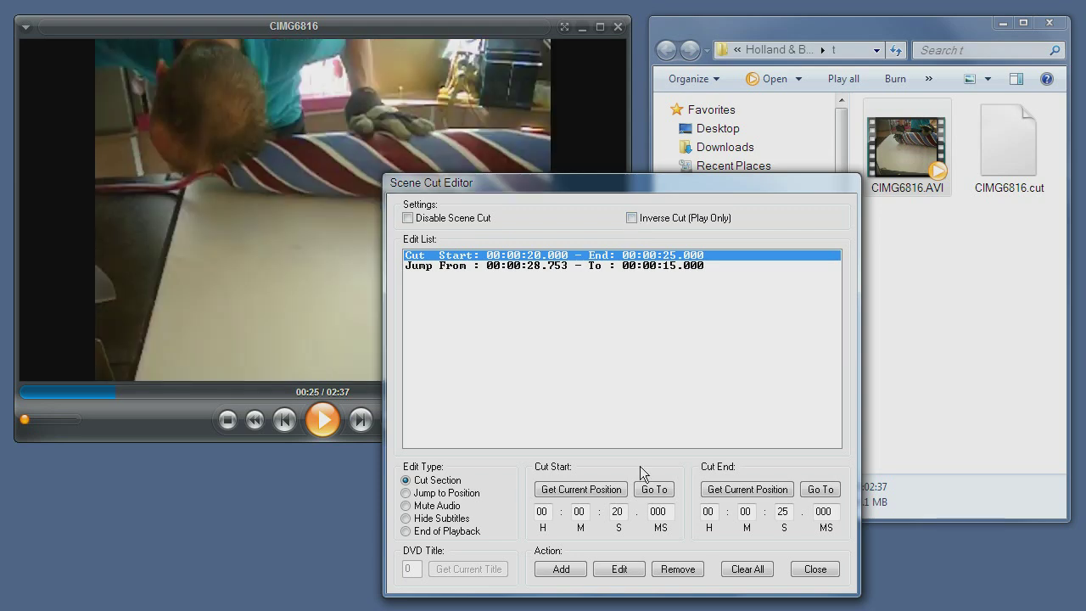
Step: Close the Scene Cut Editor and check CIMG6816.cut (128 bytes) beside CIMG6816.AVI in Explorer
click(817, 569)
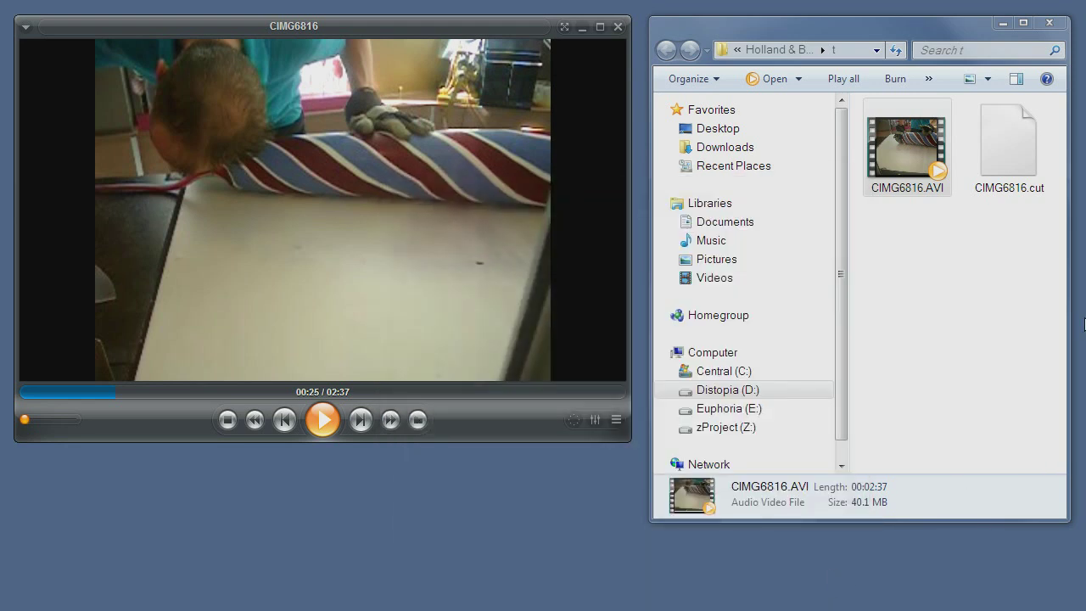
click(1020, 214)
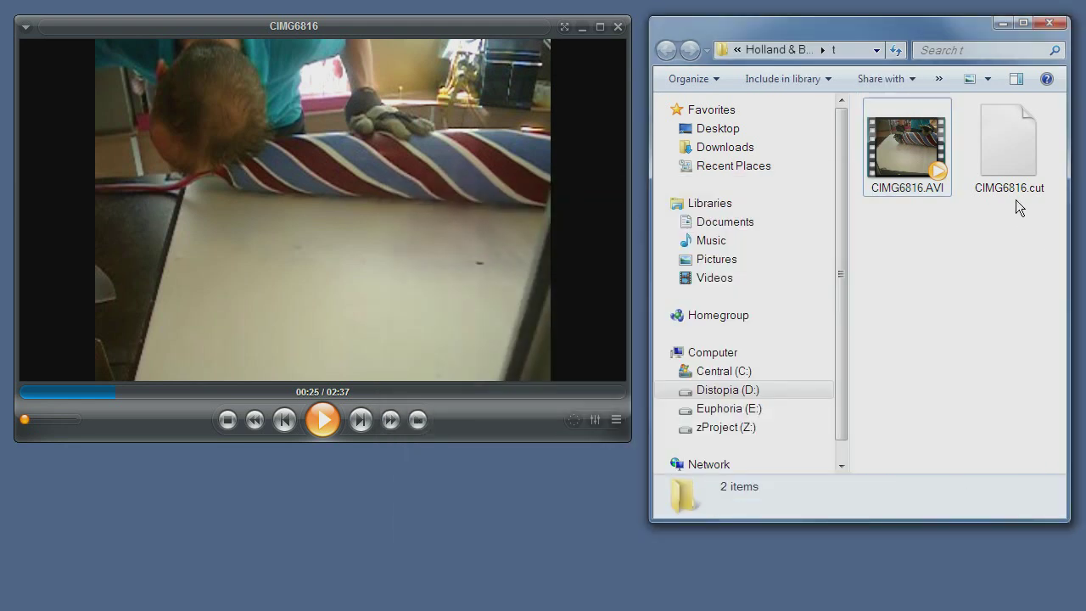
mouse_move(1016, 182)
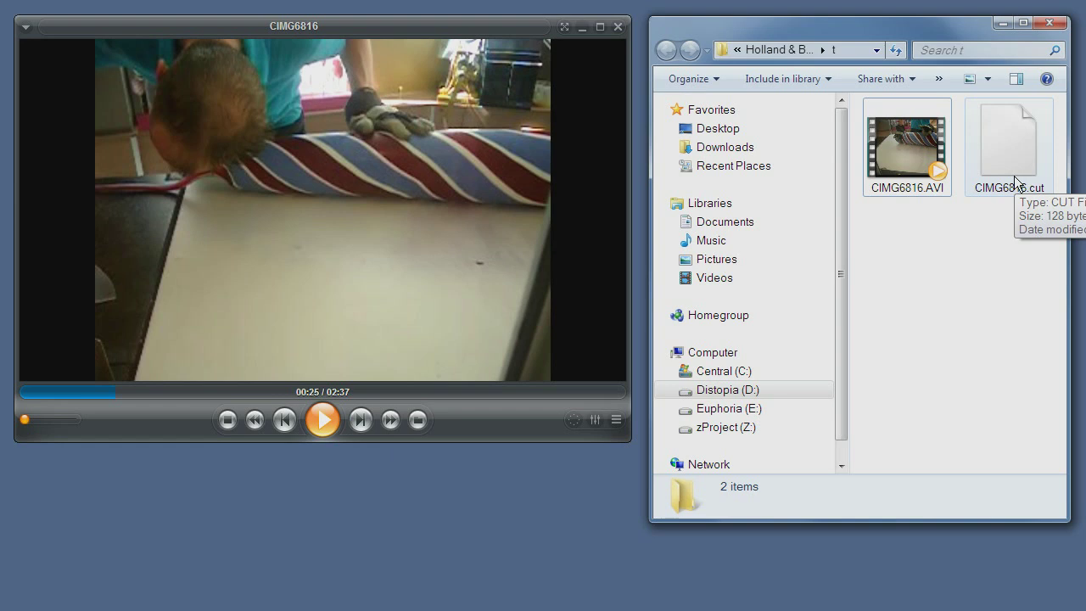